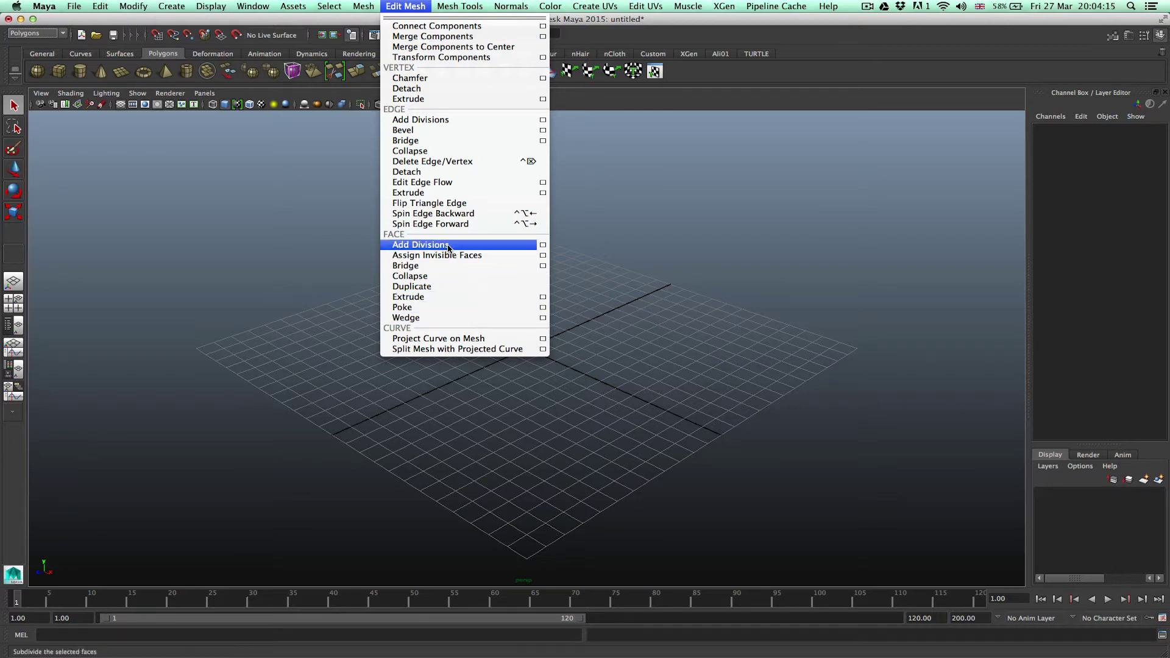
mouse_move(461, 7)
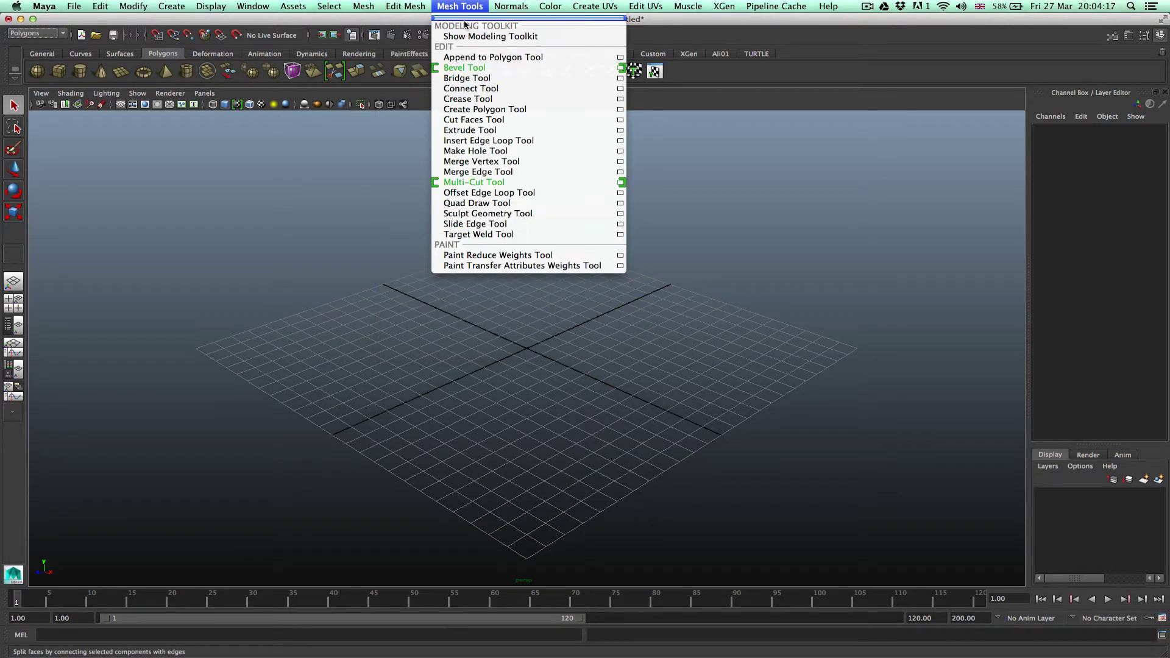
mouse_move(357, 6)
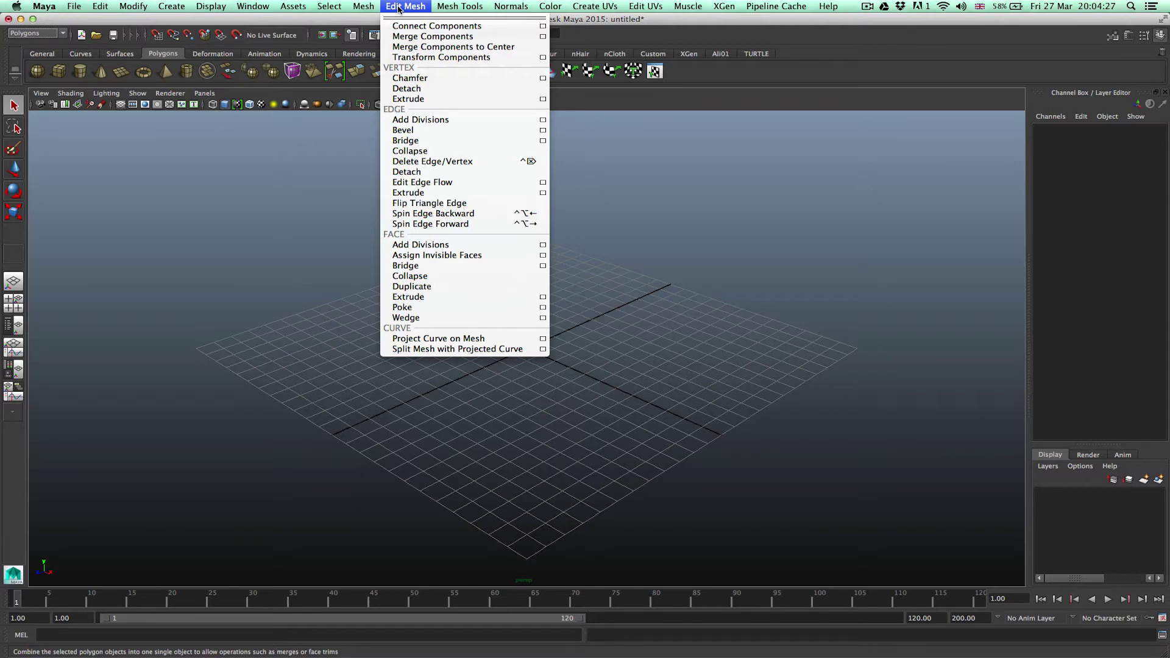
click(399, 9)
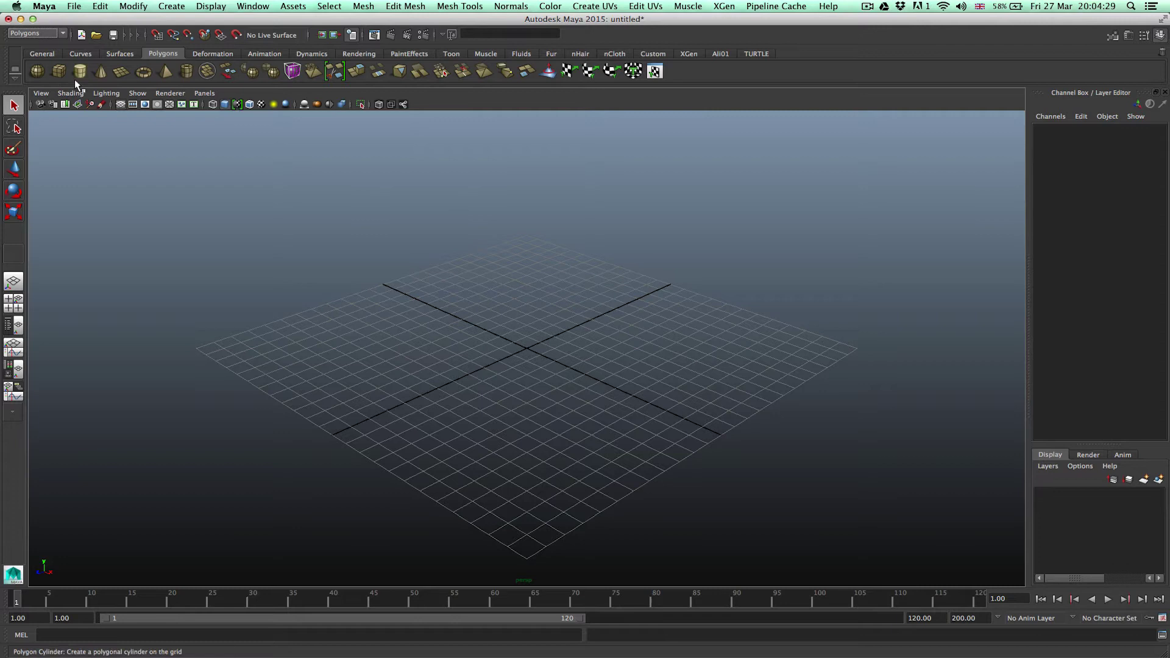
Create a polygon sphere at the origin and scale it uniformly to about 4.49.
click(38, 72)
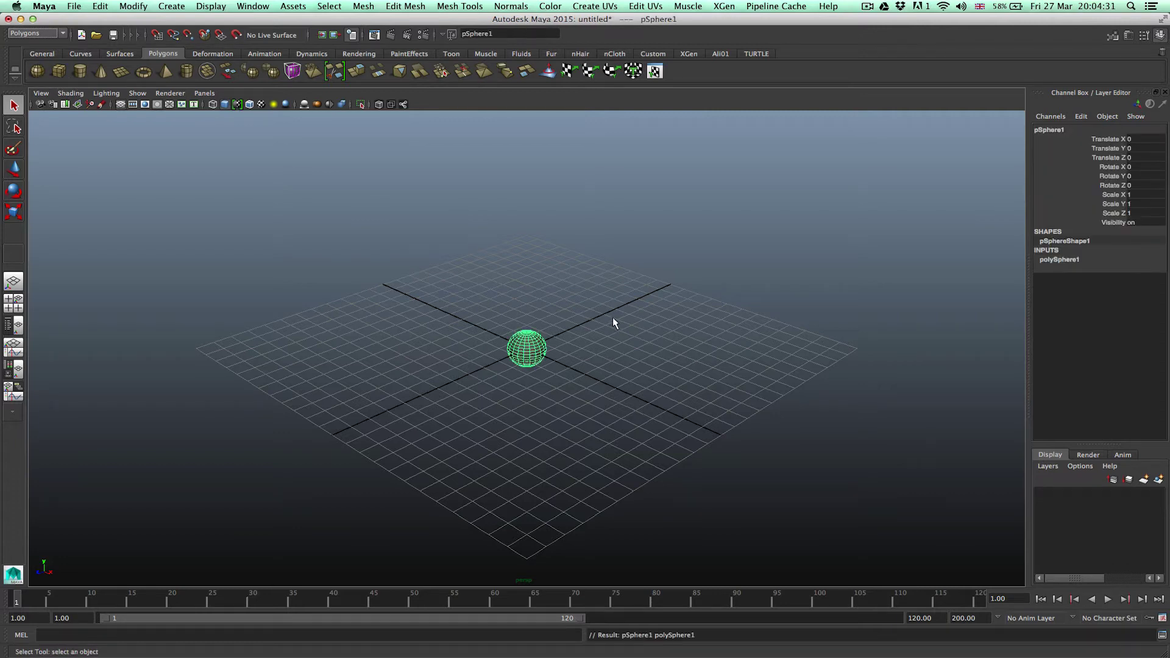
alt+right_drag(451, 337, 804, 263)
alt+drag(455, 400, 614, 359)
alt+middle_drag(615, 358, 638, 348)
alt+drag(639, 348, 504, 364)
alt+right_drag(504, 363, 708, 339)
alt+drag(708, 339, 695, 339)
alt+middle_drag(695, 340, 627, 340)
alt+right_drag(627, 340, 645, 362)
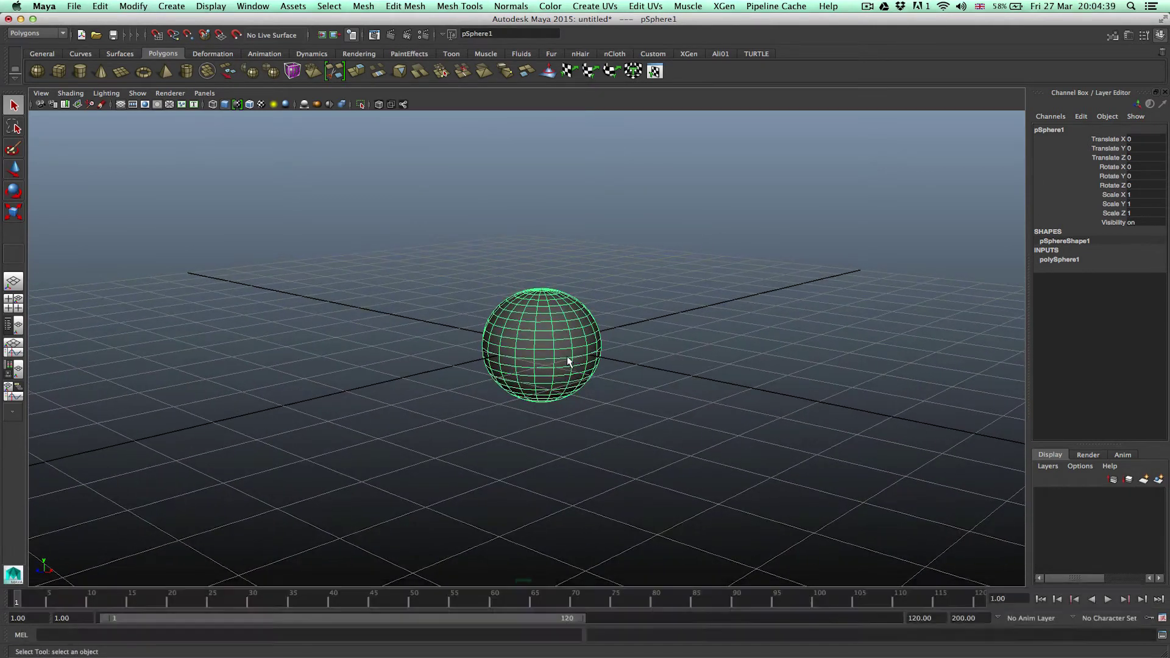
key(r)
drag(544, 345, 765, 268)
alt+right_drag(766, 269, 674, 300)
alt+drag(675, 300, 579, 345)
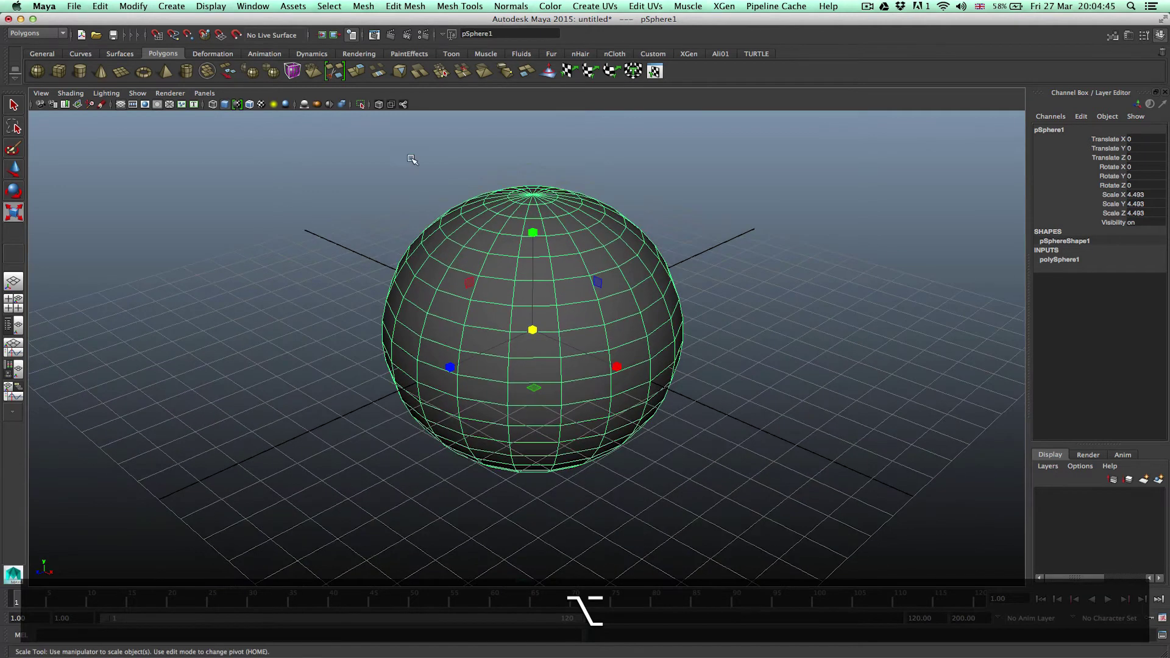
Hide the viewport grid and select all faces of the sphere.
click(138, 93)
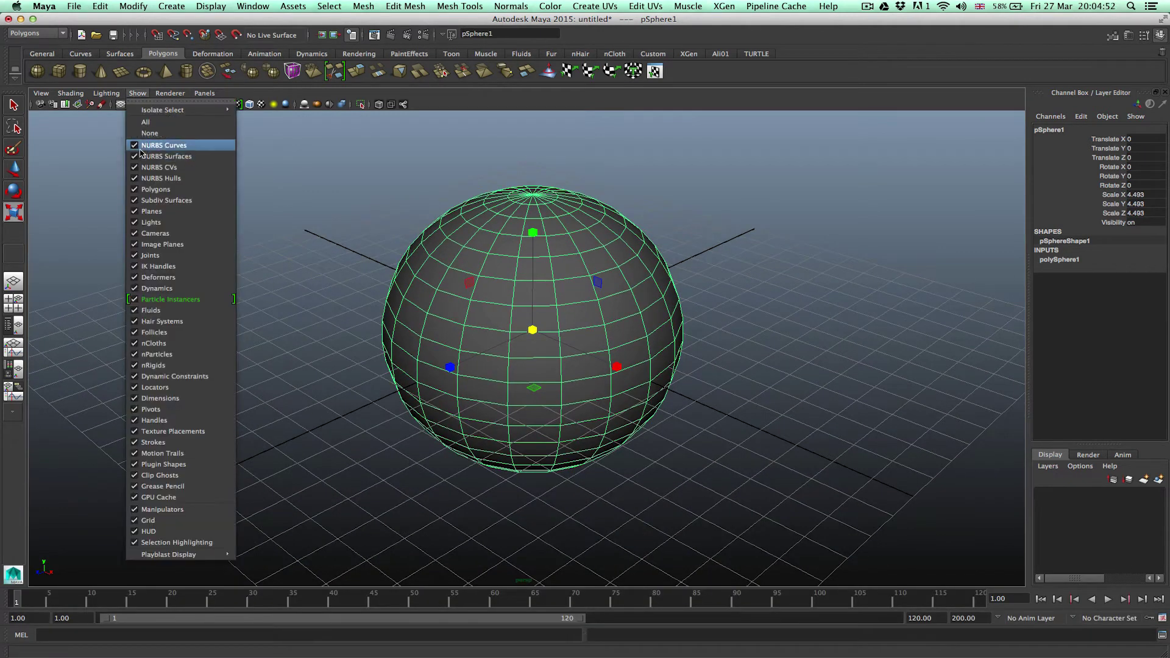
click(148, 521)
alt+right_drag(525, 368, 579, 345)
drag(400, 204, 737, 464)
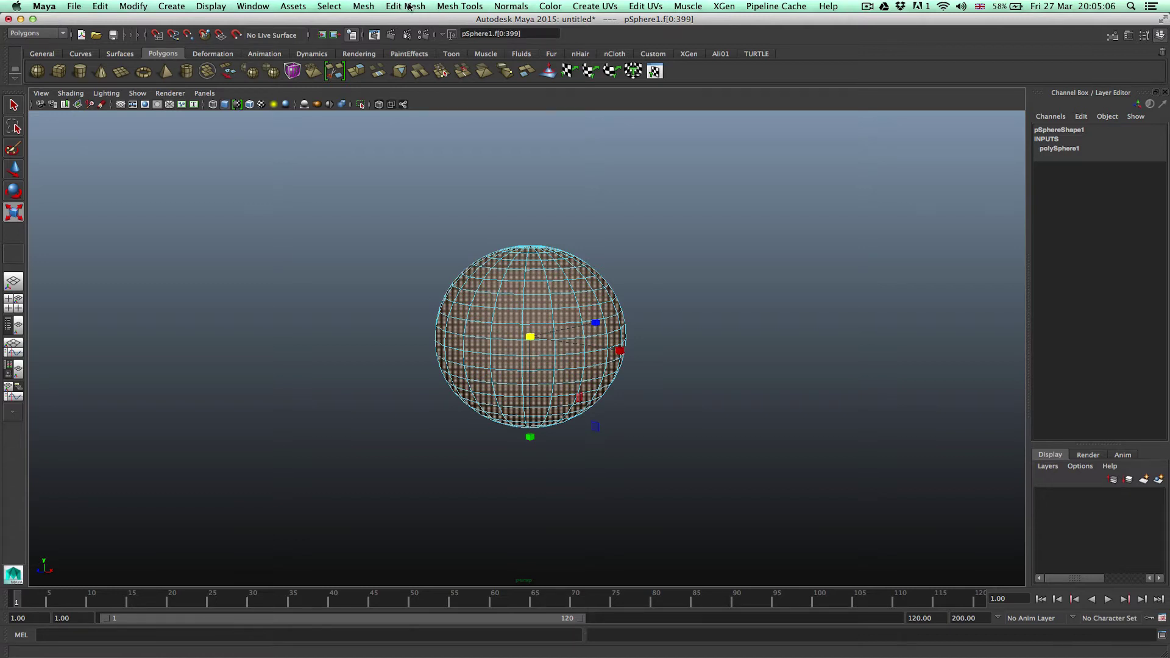
Extrude all the sphere's faces with the extrude options reset to defaults, and try pulling them outward along the local Z axis.
click(459, 6)
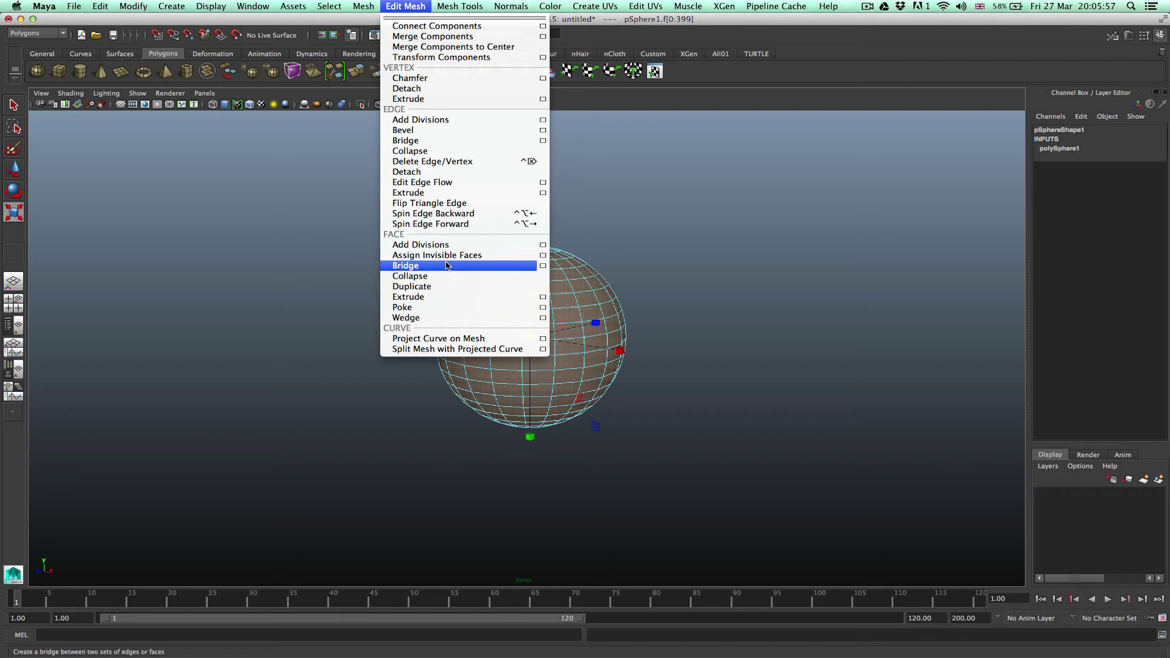
click(543, 298)
click(113, 85)
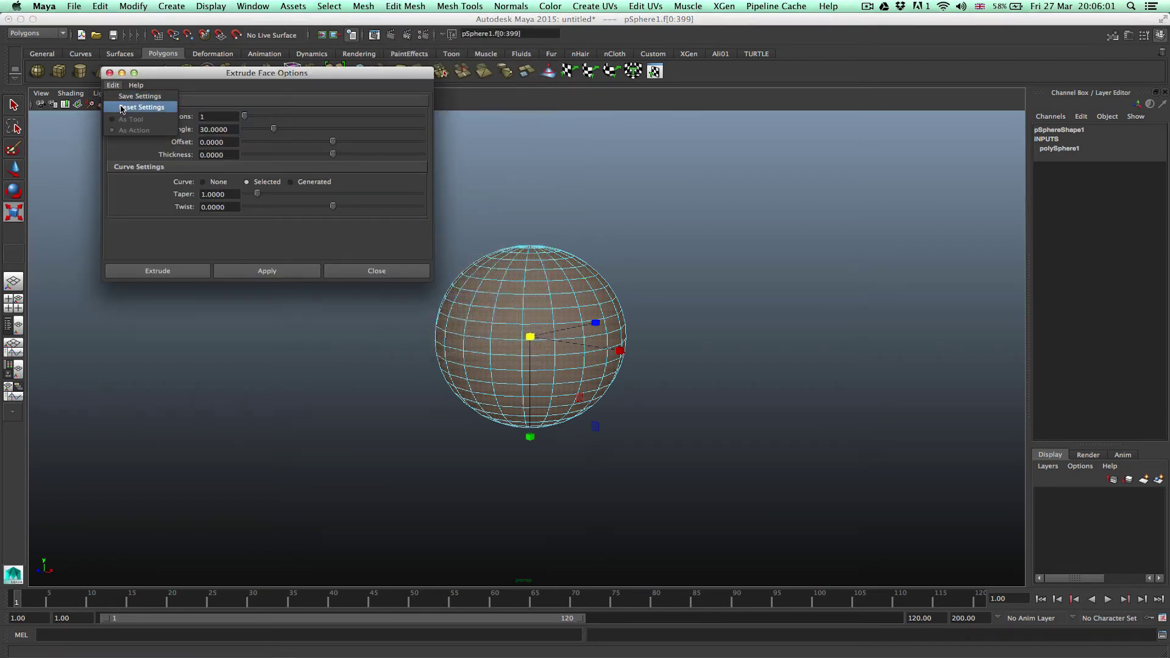
click(125, 109)
click(179, 270)
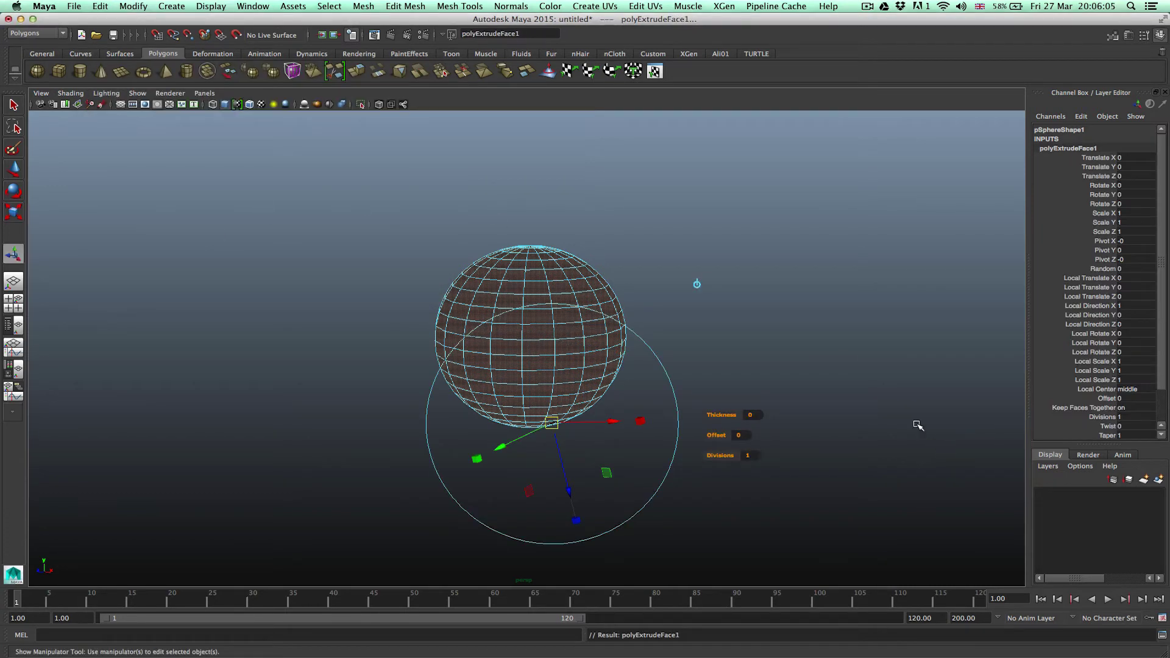
mouse_move(570, 490)
mouse_down()
mouse_move(578, 503)
mouse_move(569, 486)
mouse_up()
key(z)
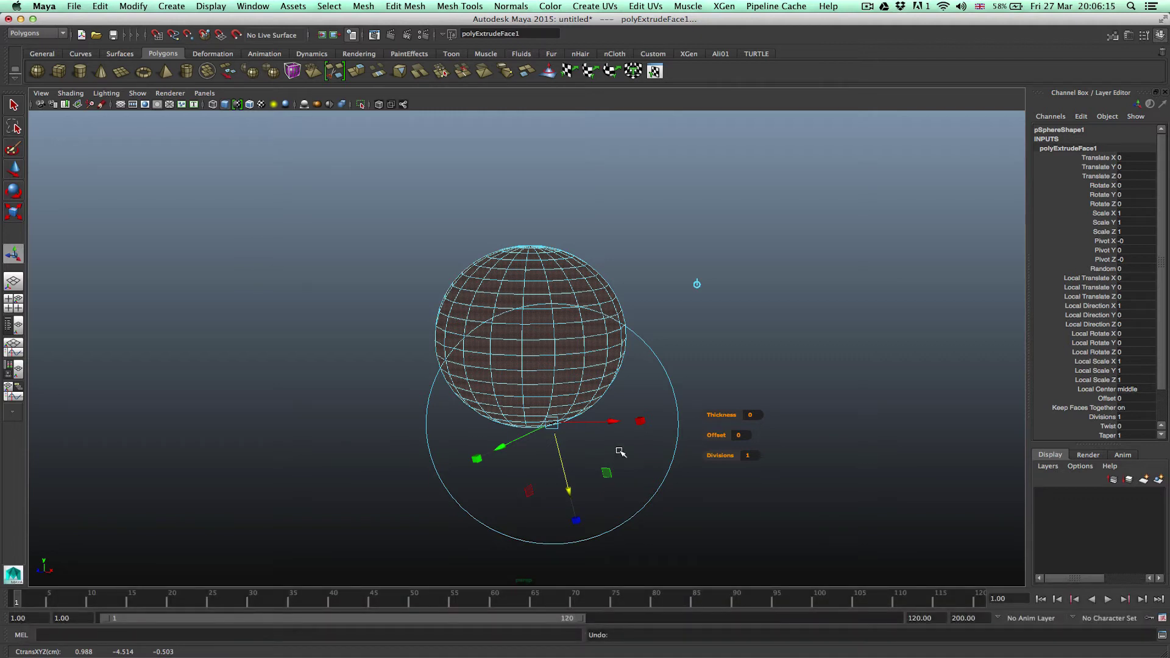
Set Keep Faces Together to off (0) for the sphere's face extrusion.
click(1160, 36)
click(1160, 37)
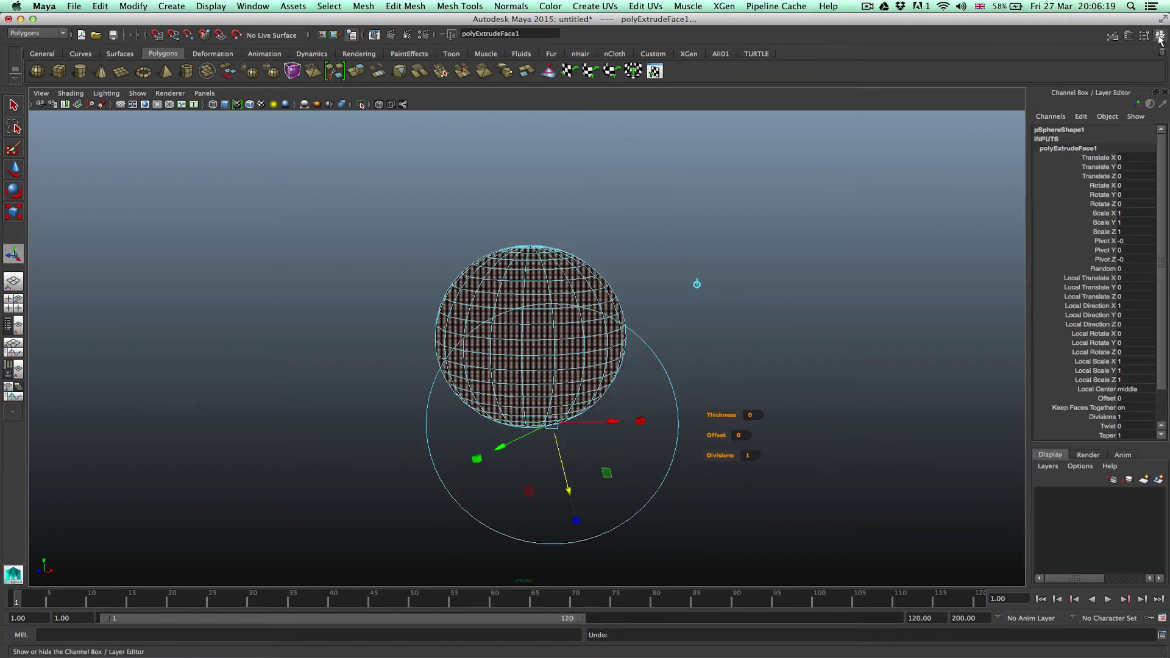
scroll(1164, 142, down, 4)
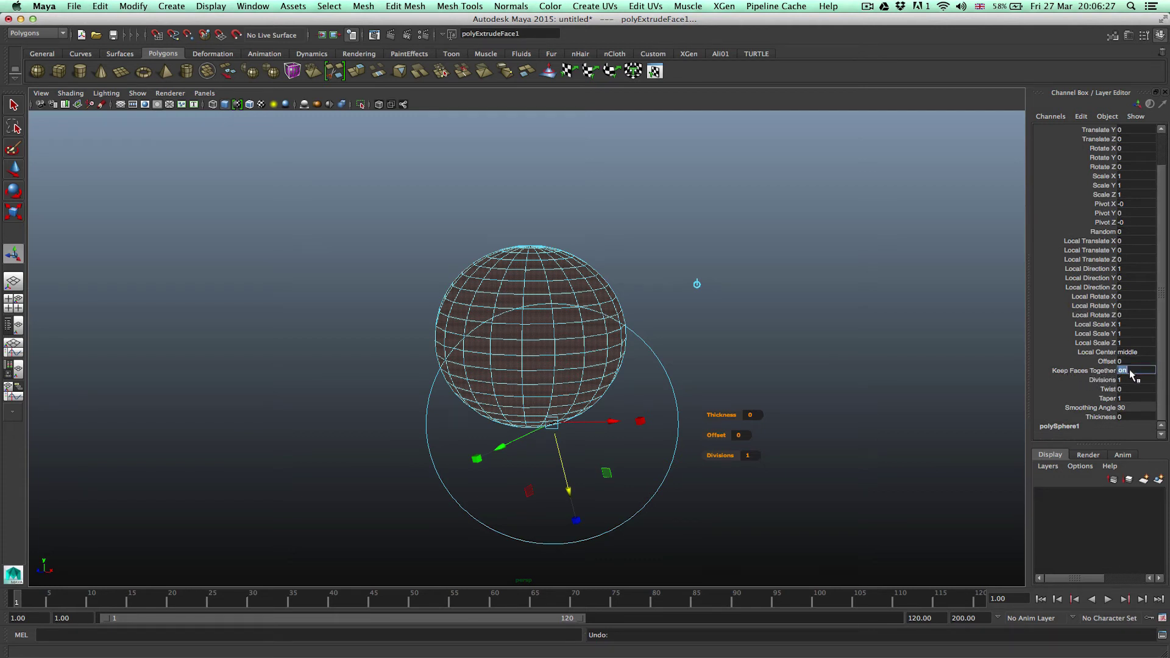
text(0)
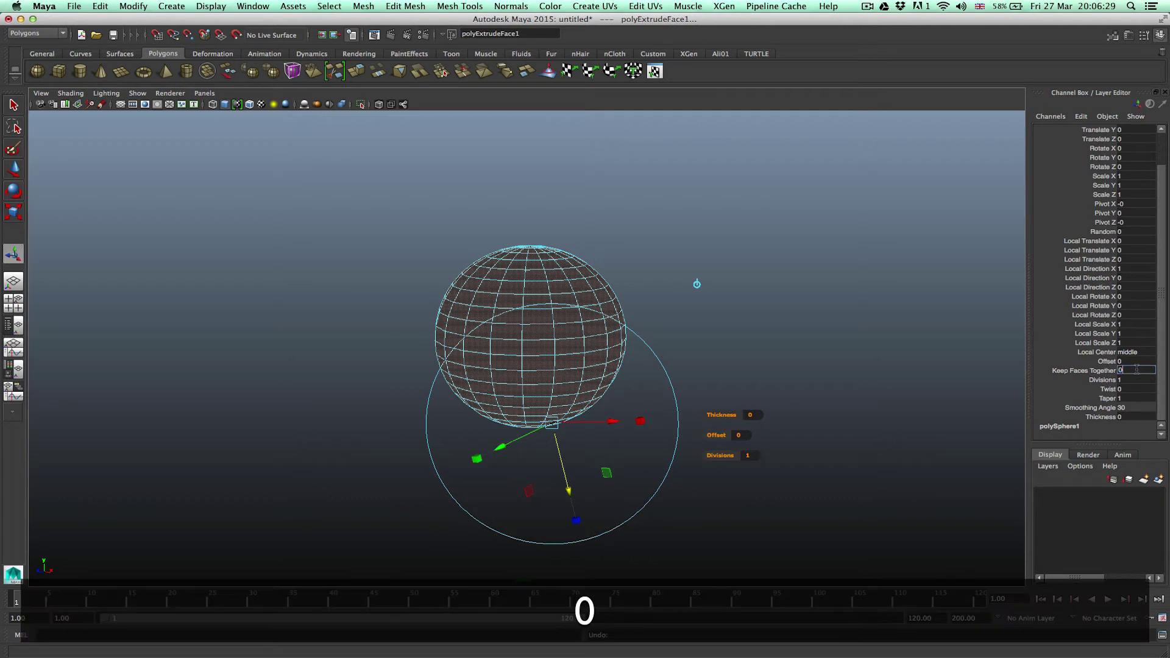
key(Return)
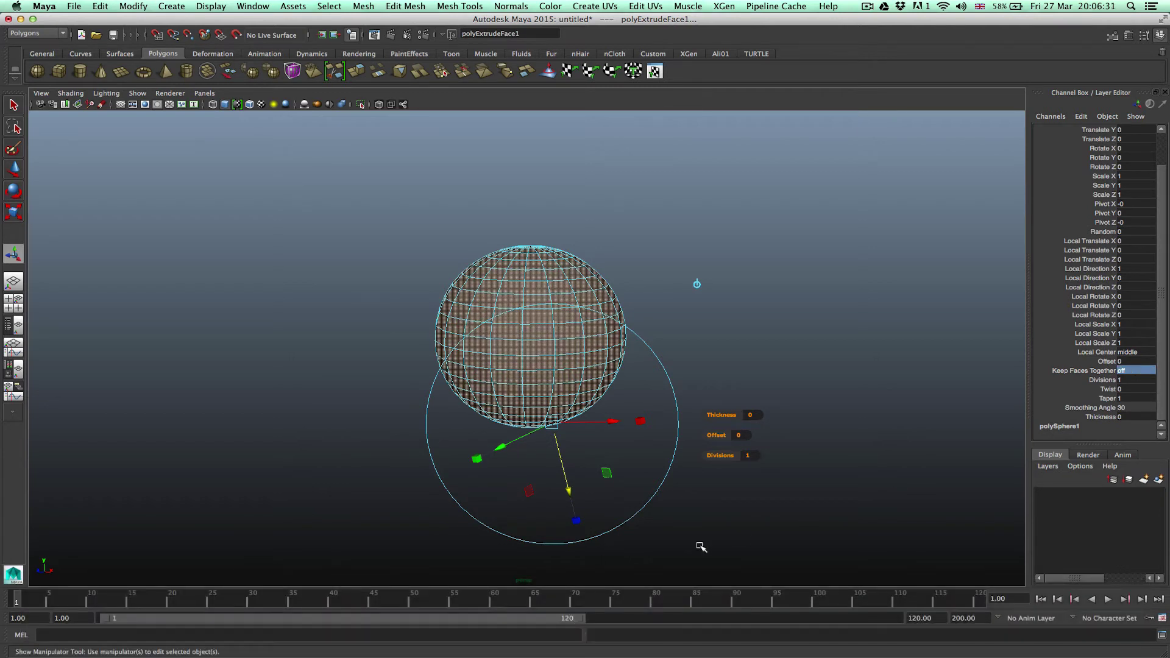
Try pulling the separated faces outward along local Z, and undo both the pull and the Keep Faces Together change.
drag(568, 489, 612, 558)
key(z)
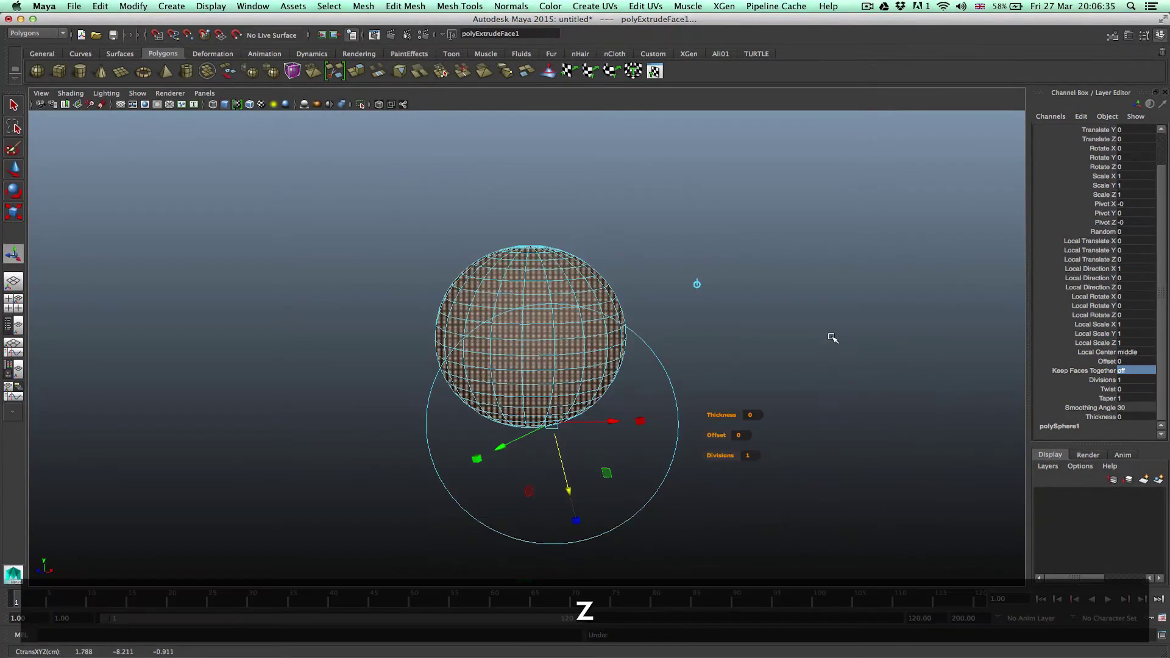
key(z)
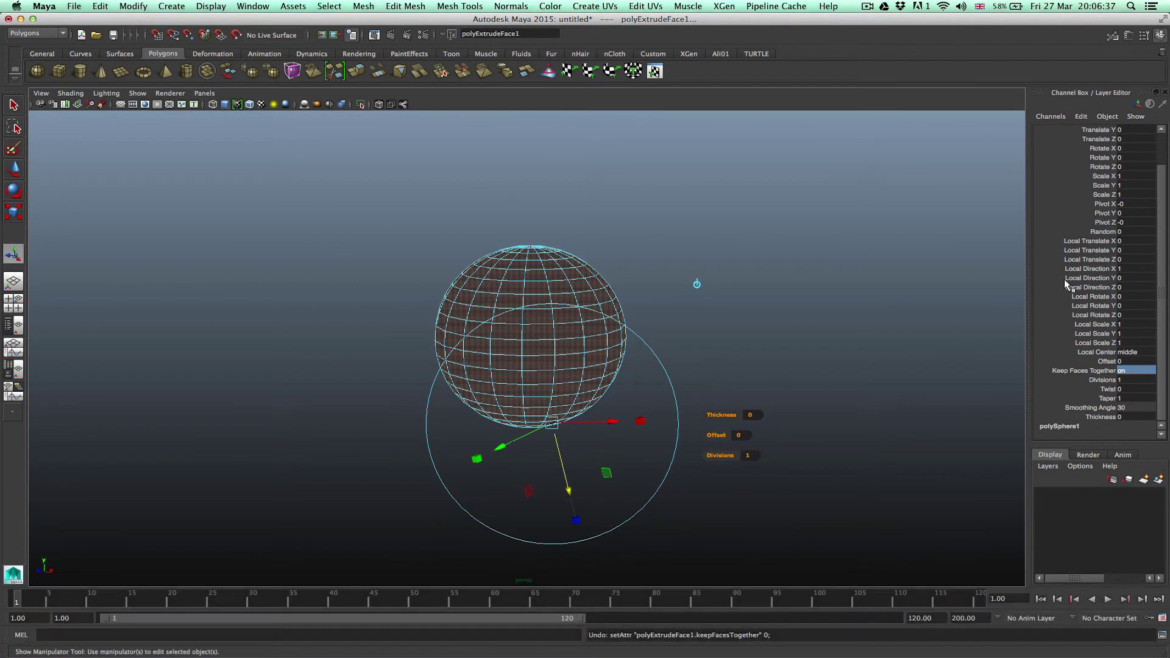
Examine the extrusion's face history settings in the Attribute Editor, and close the editor.
click(1129, 36)
click(1129, 37)
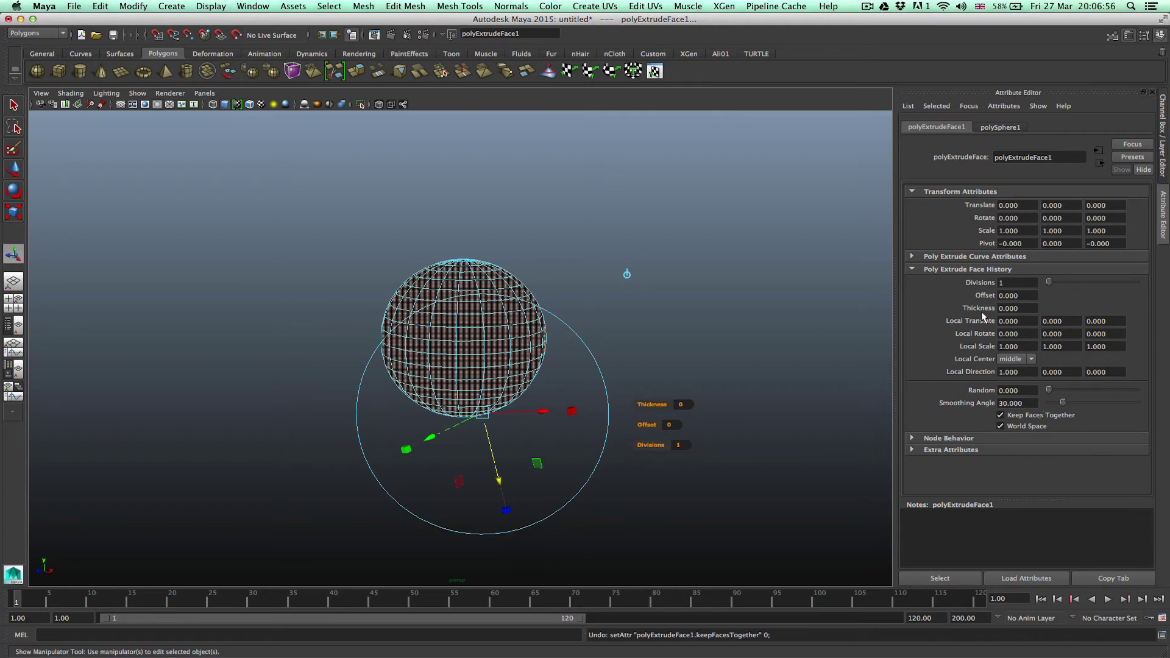
click(1129, 35)
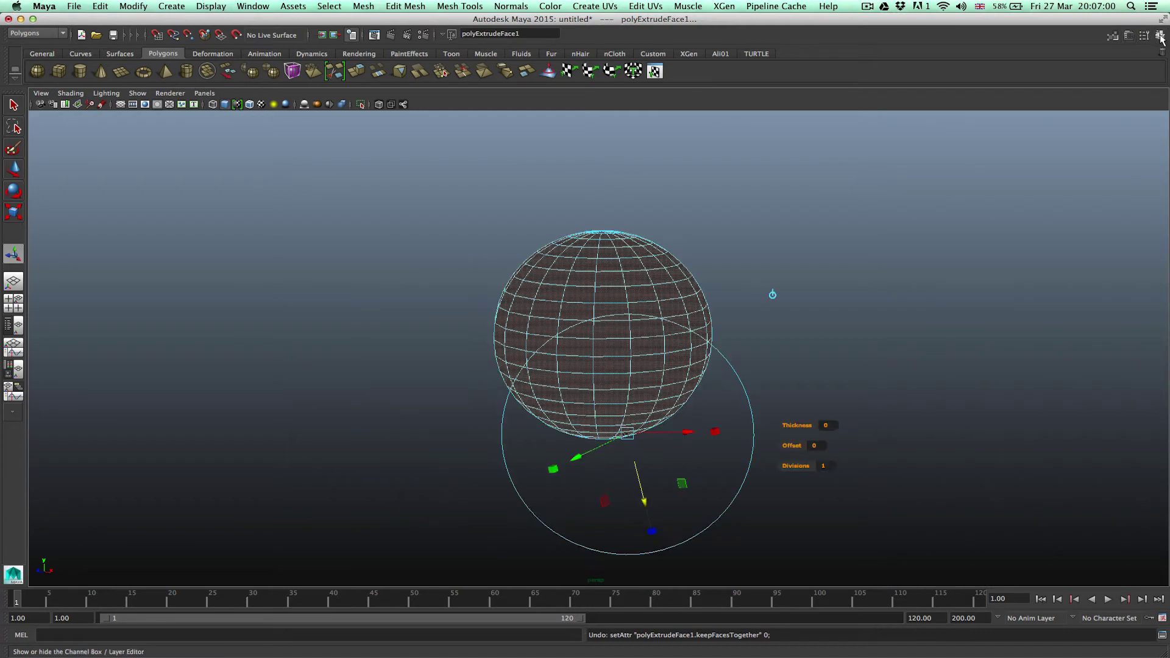
Show the Modeling Toolkit and undo the sphere's face extrusion.
click(1113, 36)
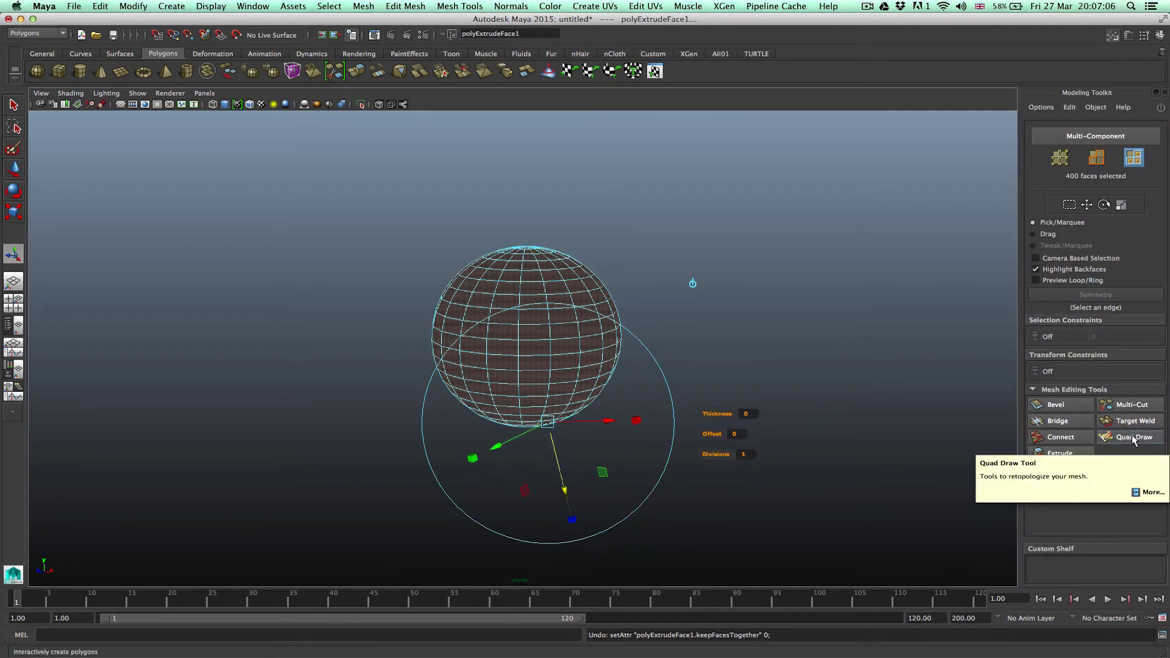
key(z)
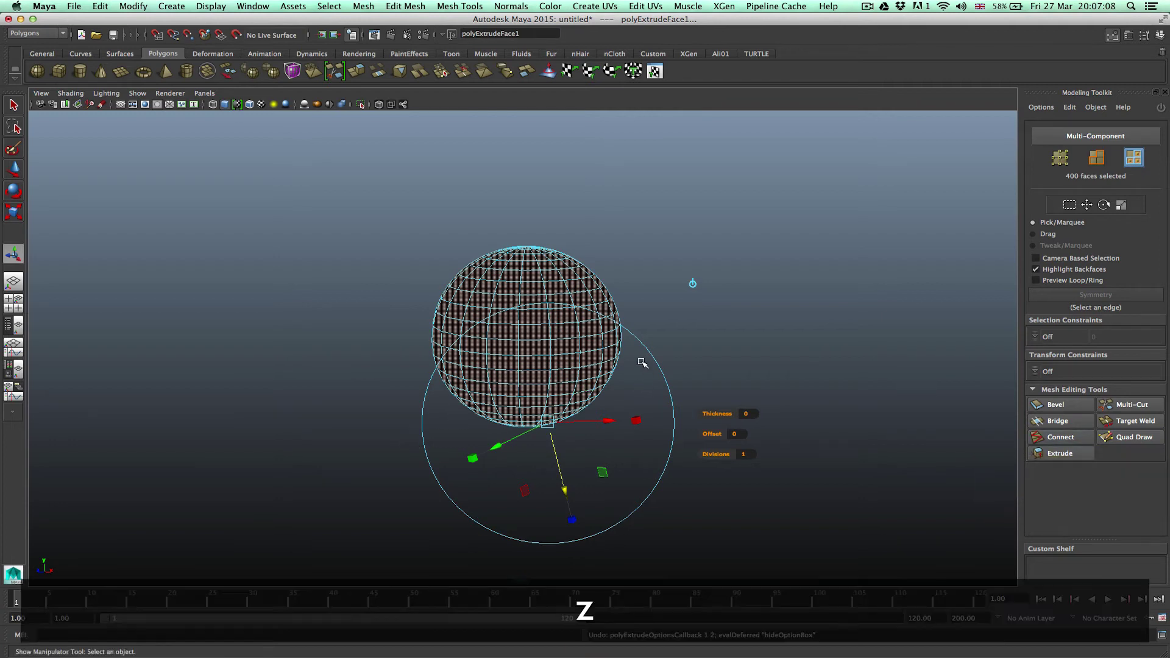
Extrude all the sphere's faces individually using the Modeling Toolkit, with Keep Faces Together off and Local Z about 2.28.
right_drag(581, 330, 628, 318)
right_drag(559, 348, 578, 383)
drag(399, 223, 730, 479)
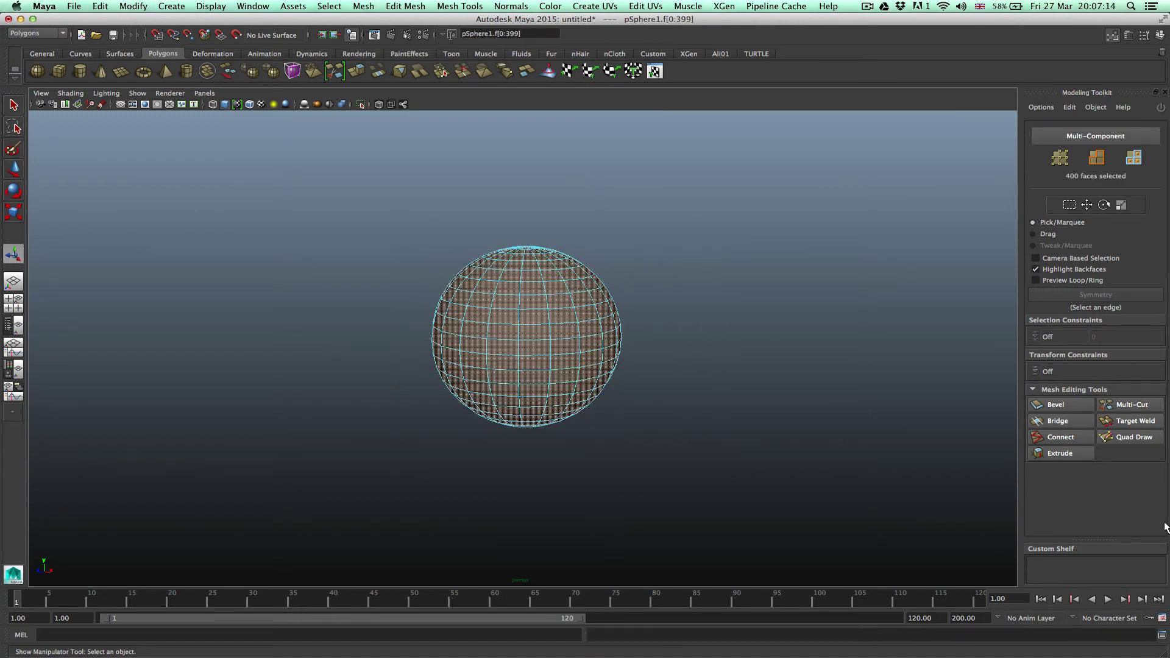
click(1058, 452)
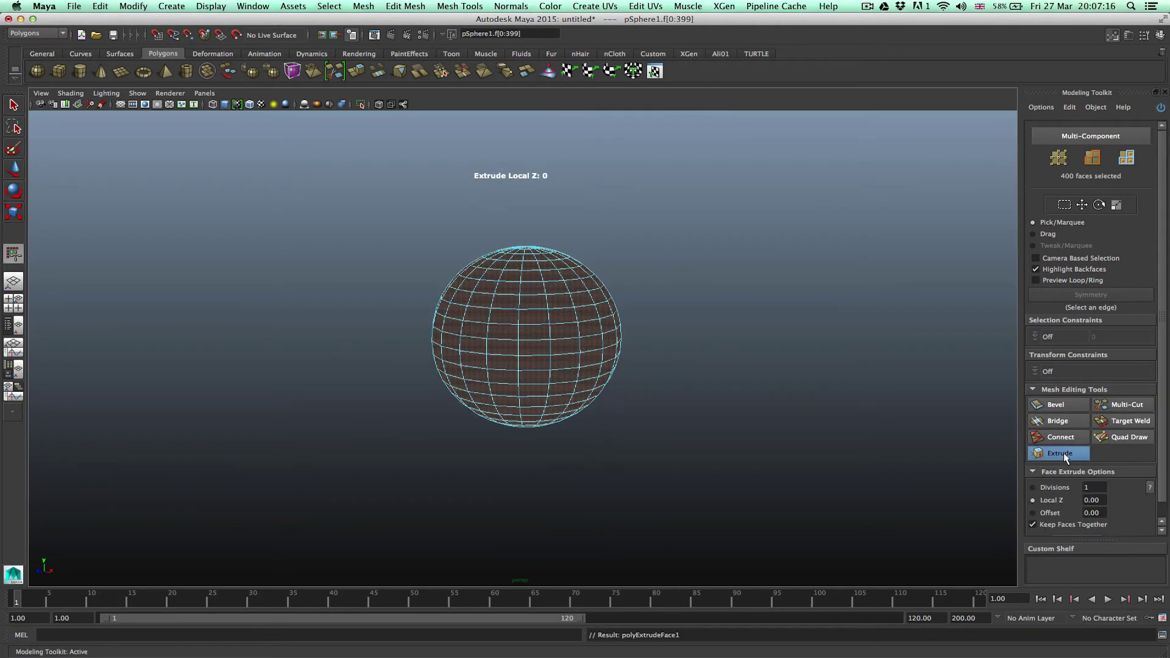
scroll(1165, 477, down, 1)
scroll(1166, 477, down, 1)
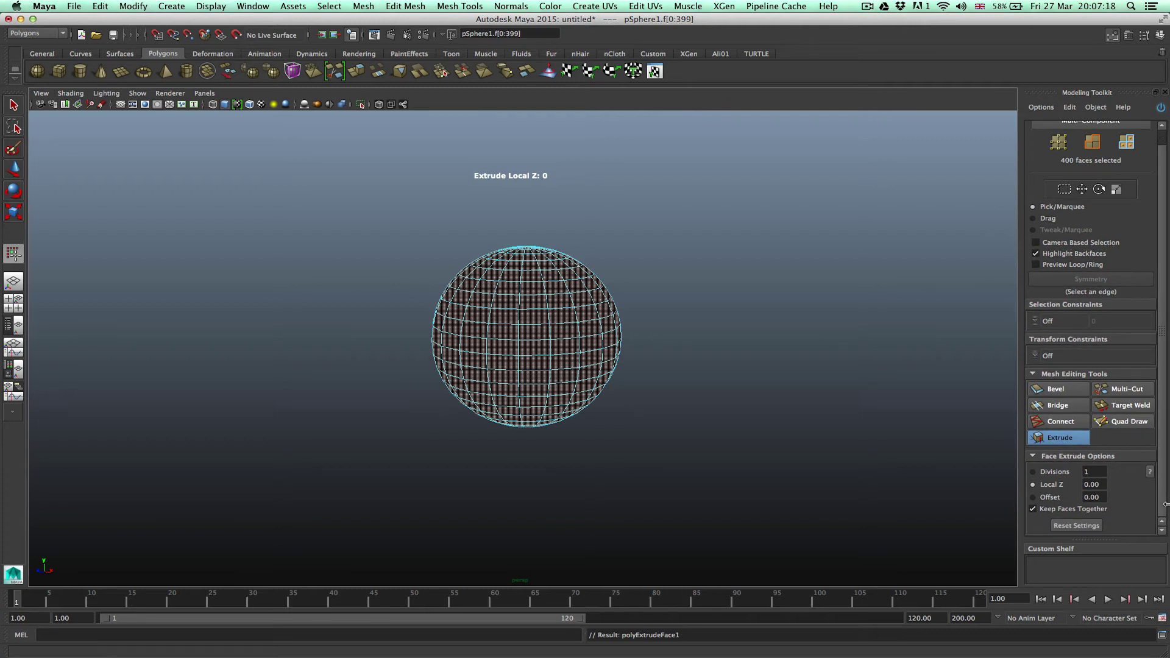
click(1056, 506)
drag(651, 355, 688, 377)
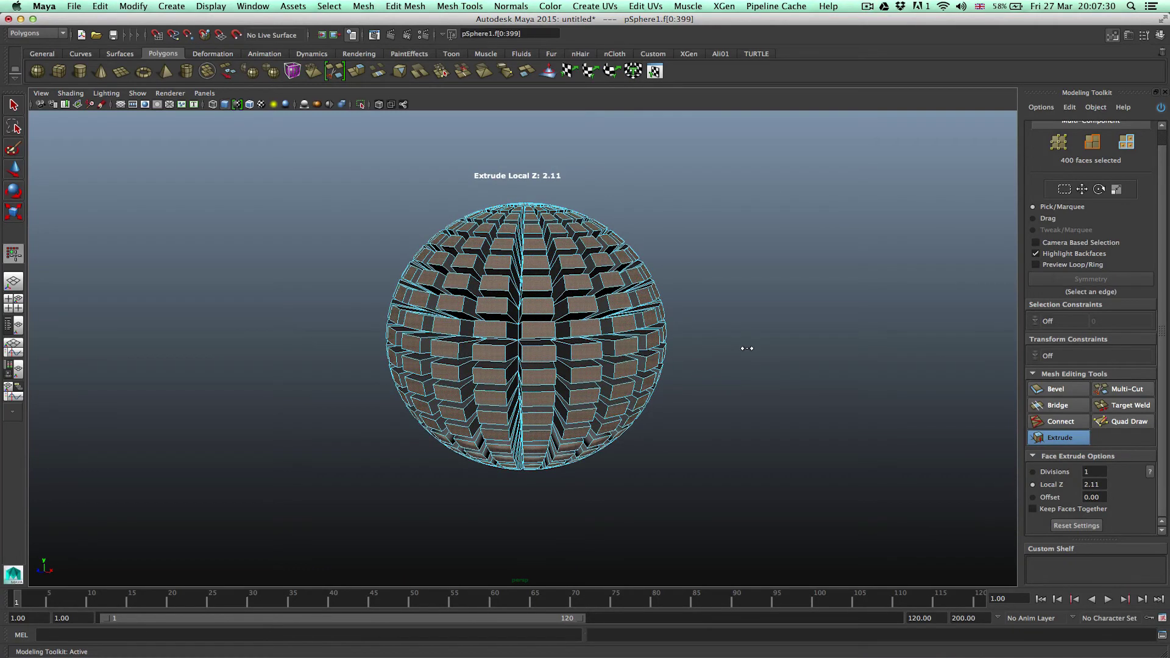
mouse_move(817, 351)
mouse_down()
mouse_move(773, 348)
mouse_move(817, 357)
mouse_up()
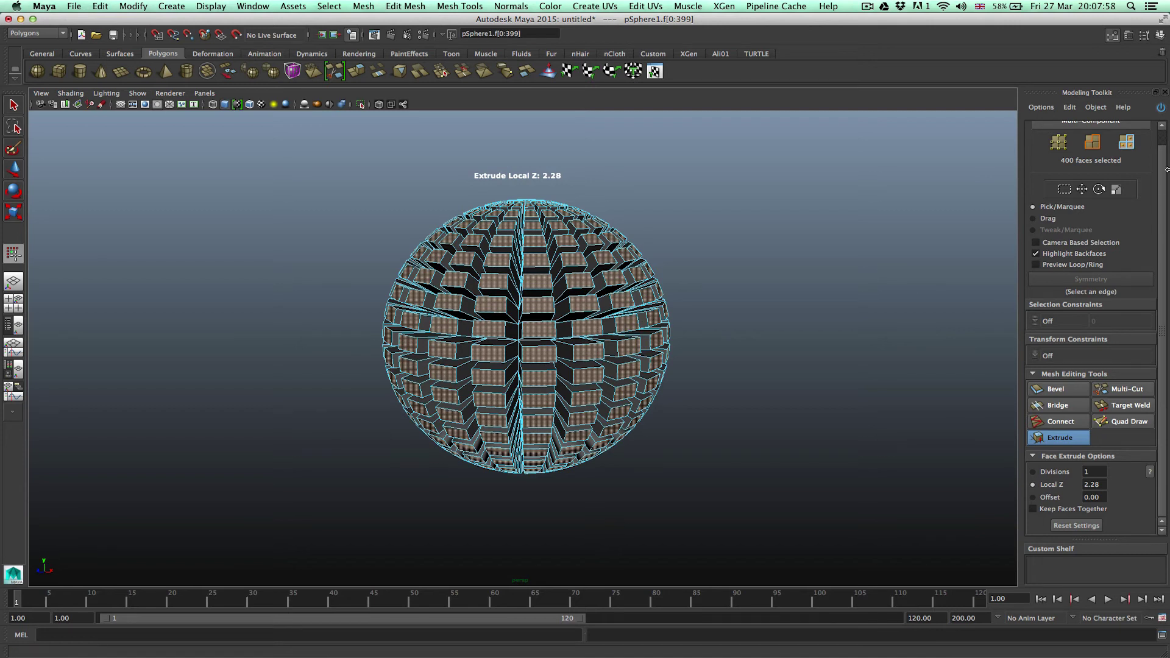
Undo the Modeling Toolkit extrusion and close the toolkit.
key(z)
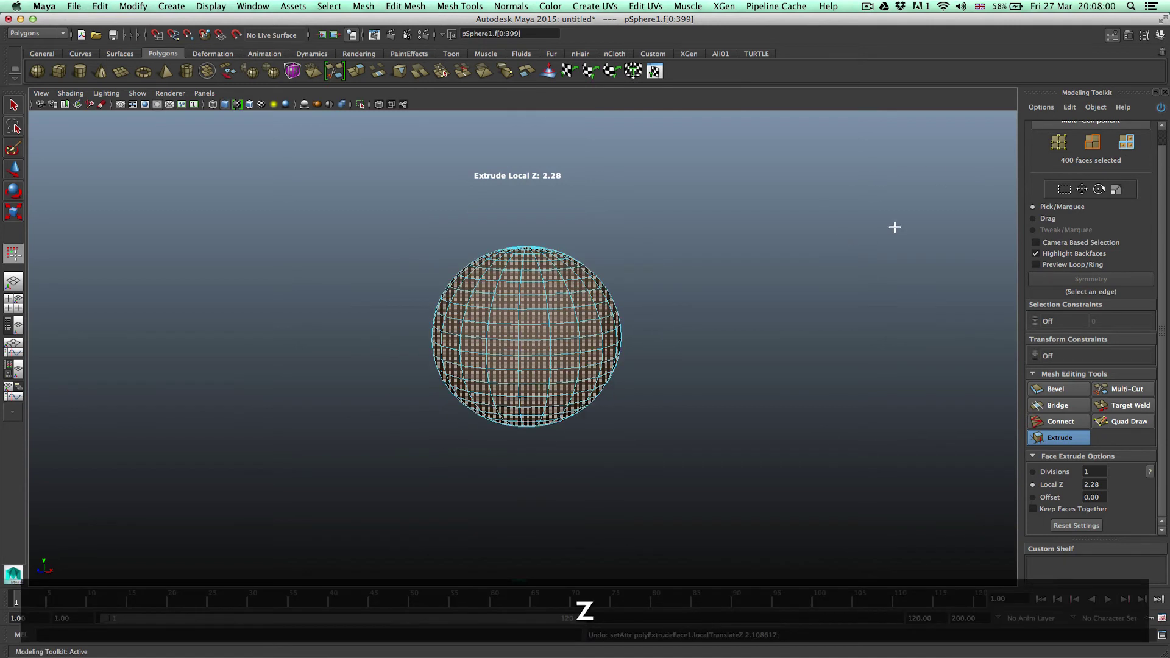
key(z)
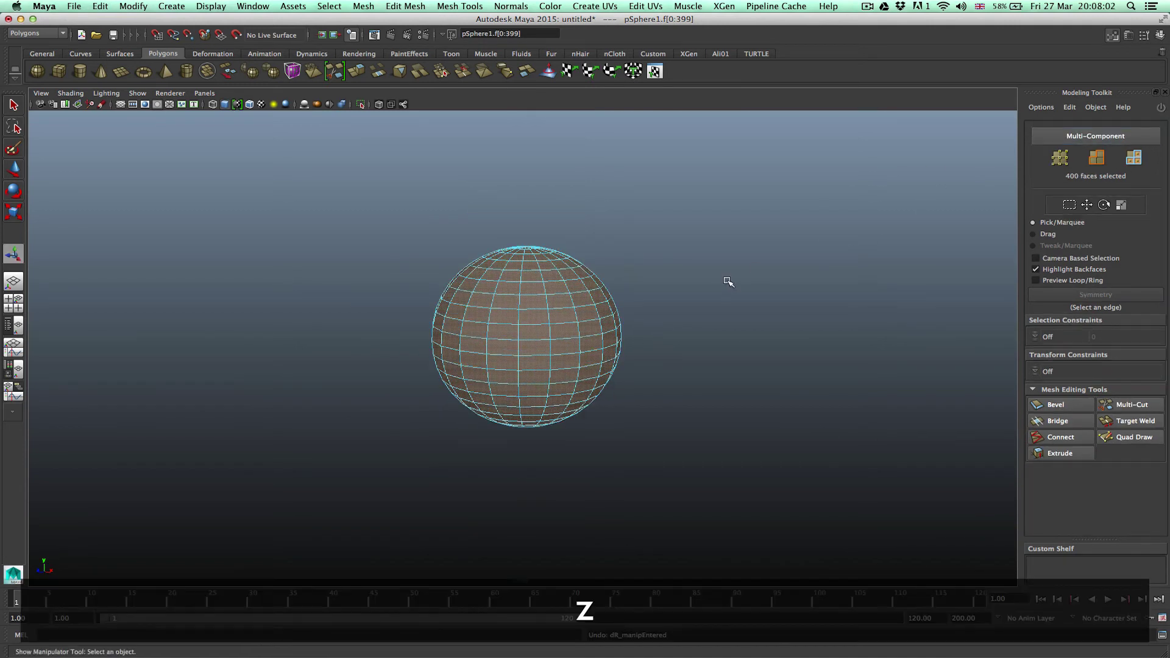
click(1165, 92)
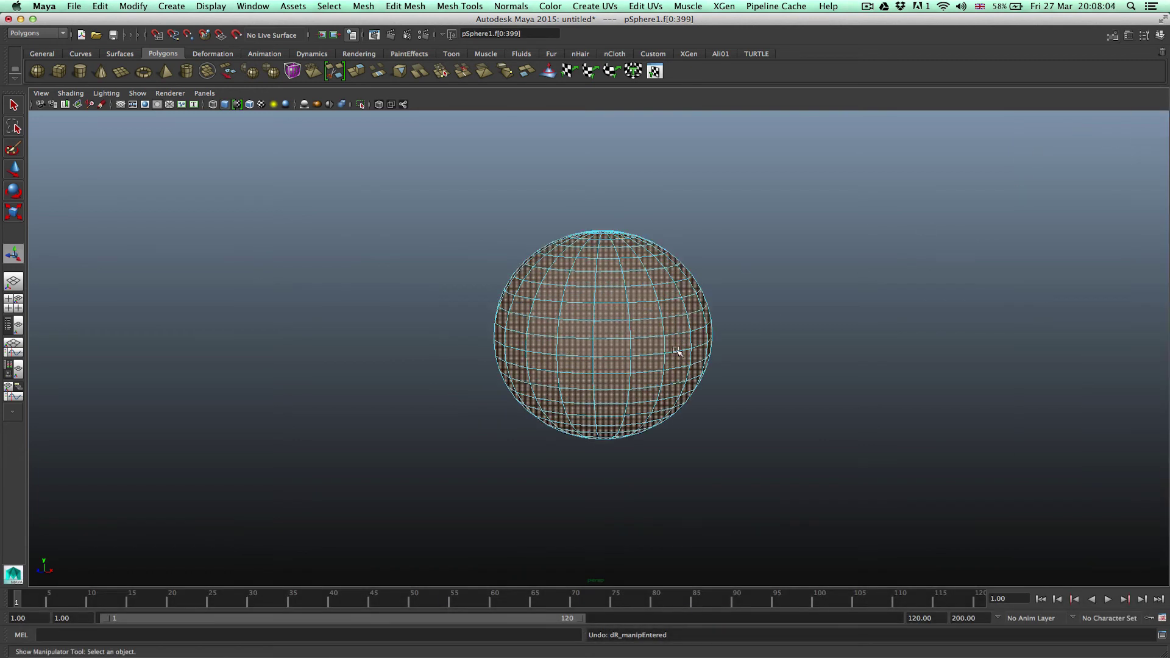
Select all the sphere's faces, extrude them, and switch Keep Faces Together off for the extrusion.
right_drag(623, 316, 673, 334)
drag(443, 202, 839, 487)
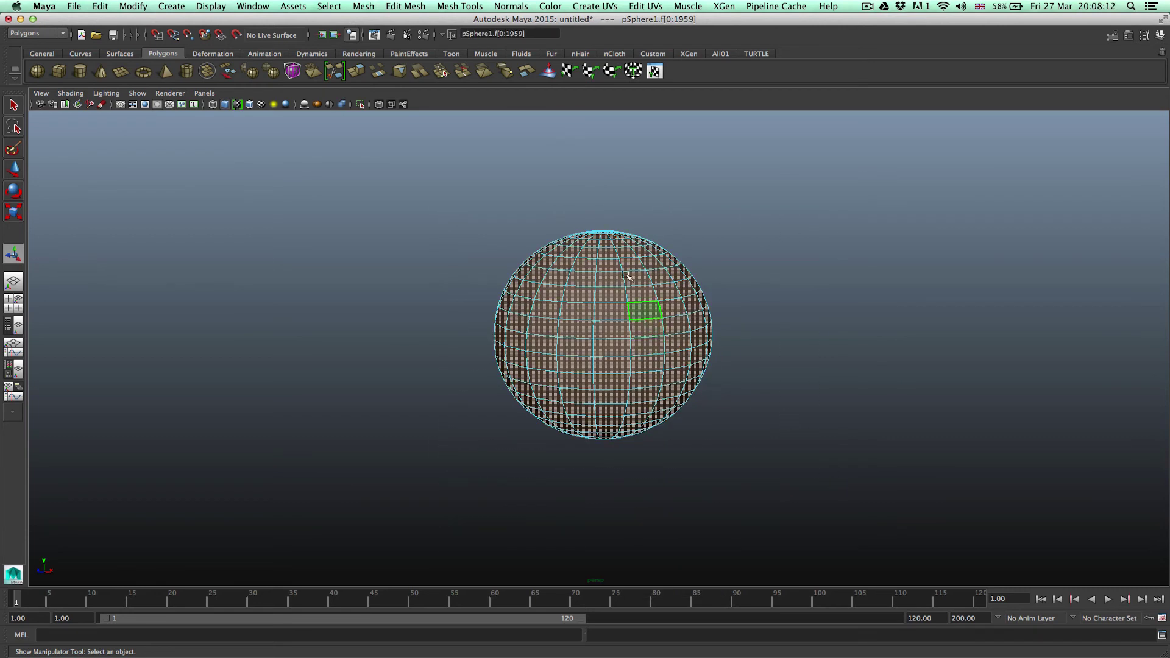
click(406, 6)
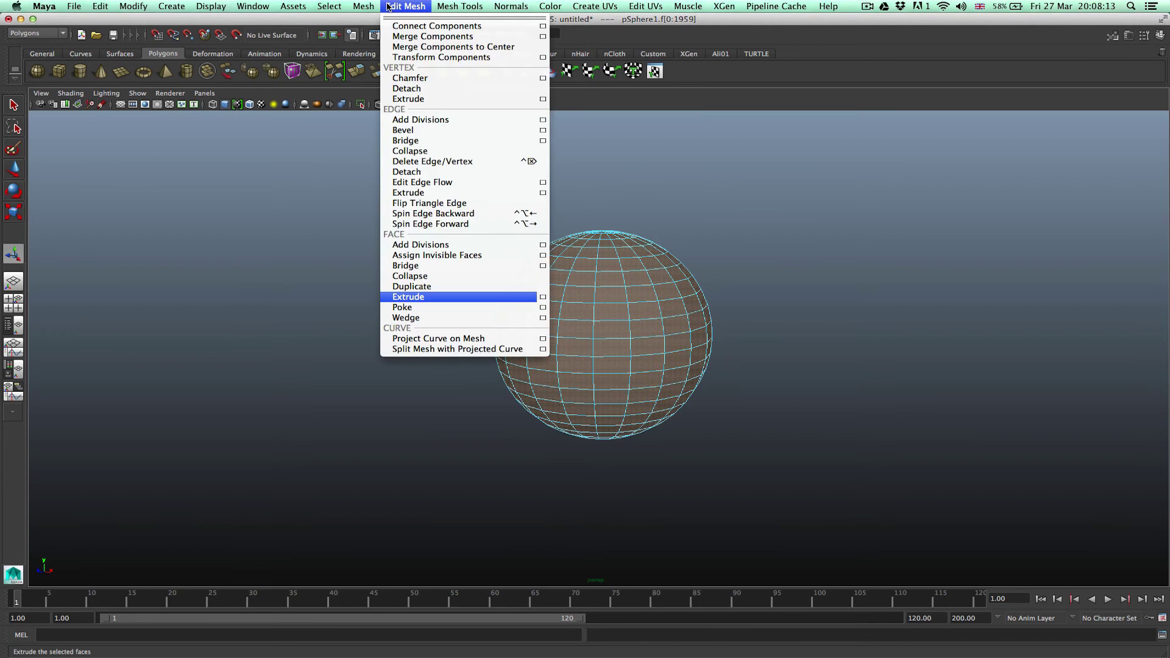
click(416, 298)
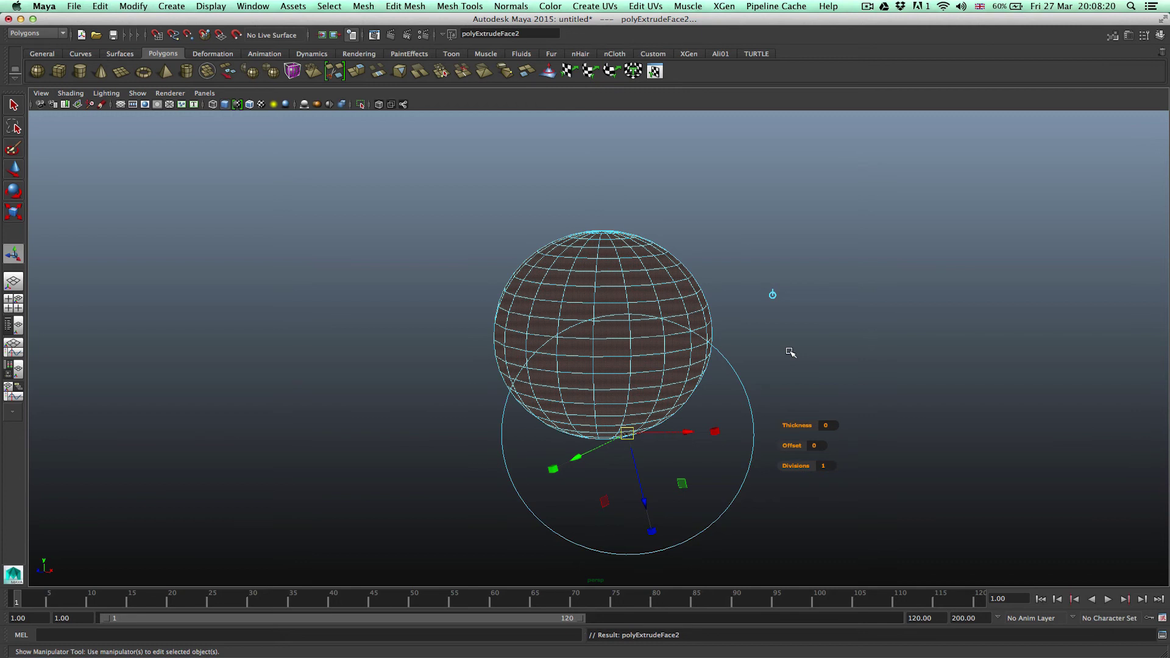
key(shift+super)
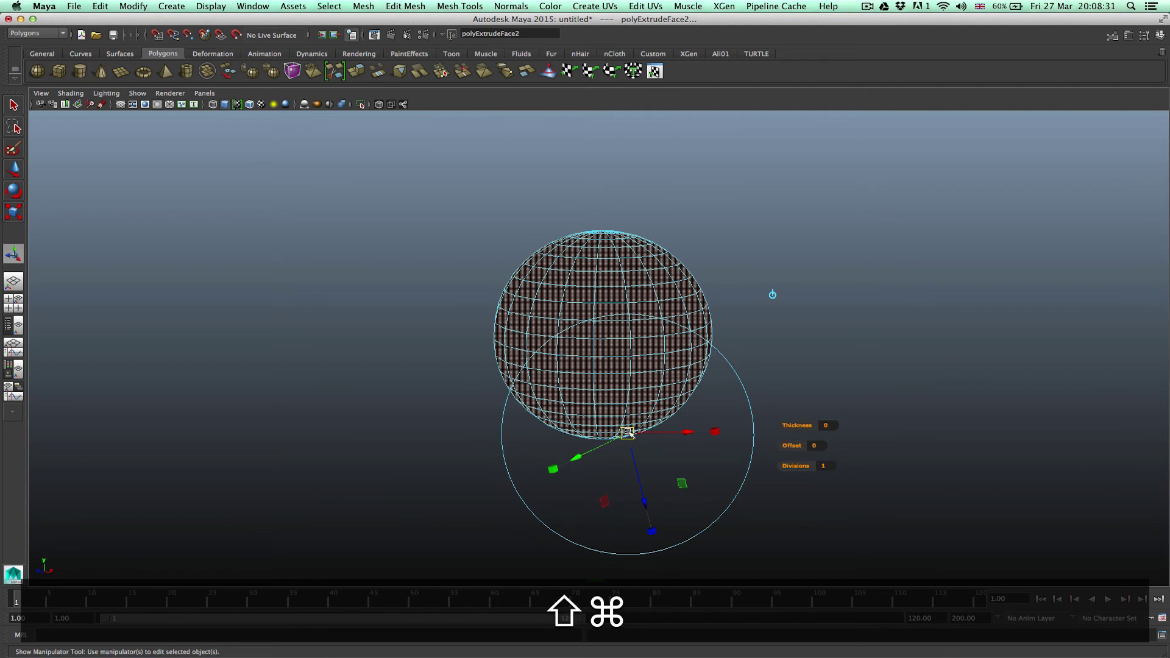
shift+right_click(628, 433)
shift+right_drag(627, 433, 620, 460)
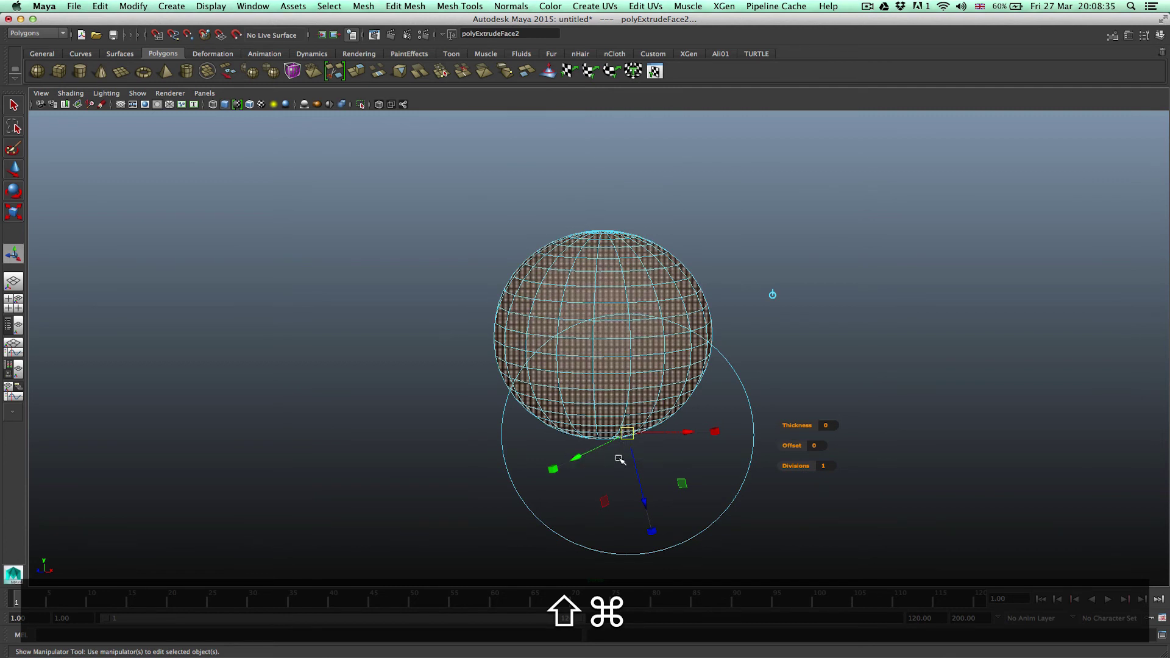
Pull the separated faces outward along the local Z axis into individual blocks, and deselect the mesh in object mode.
drag(647, 497, 745, 525)
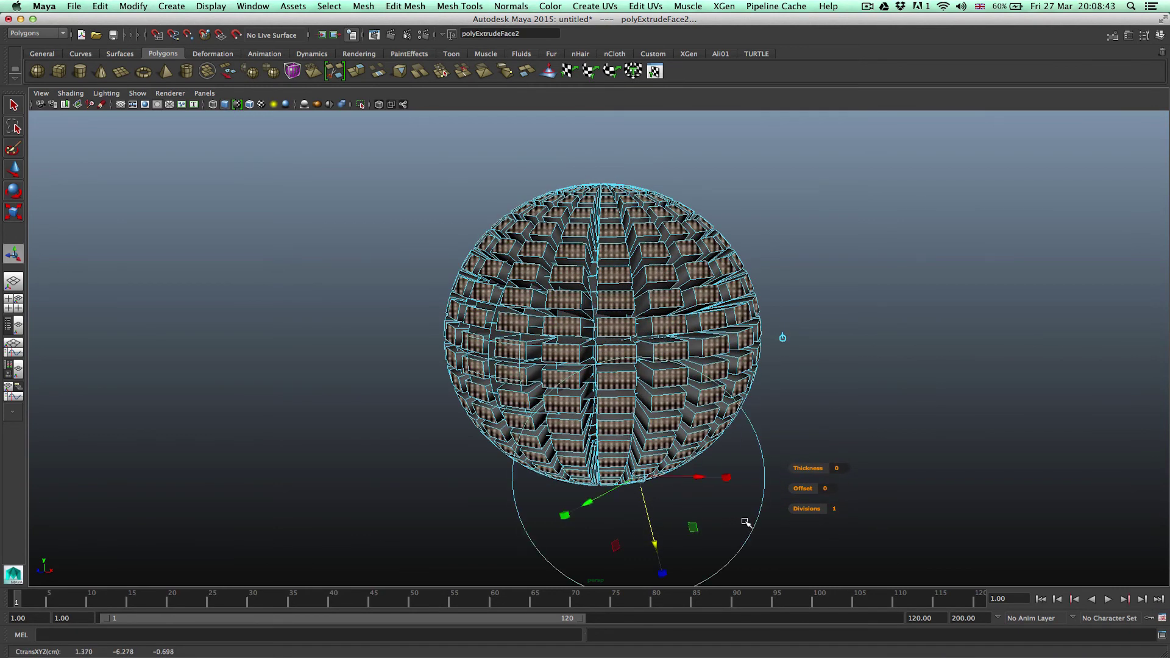
right_drag(687, 361, 717, 350)
click(748, 370)
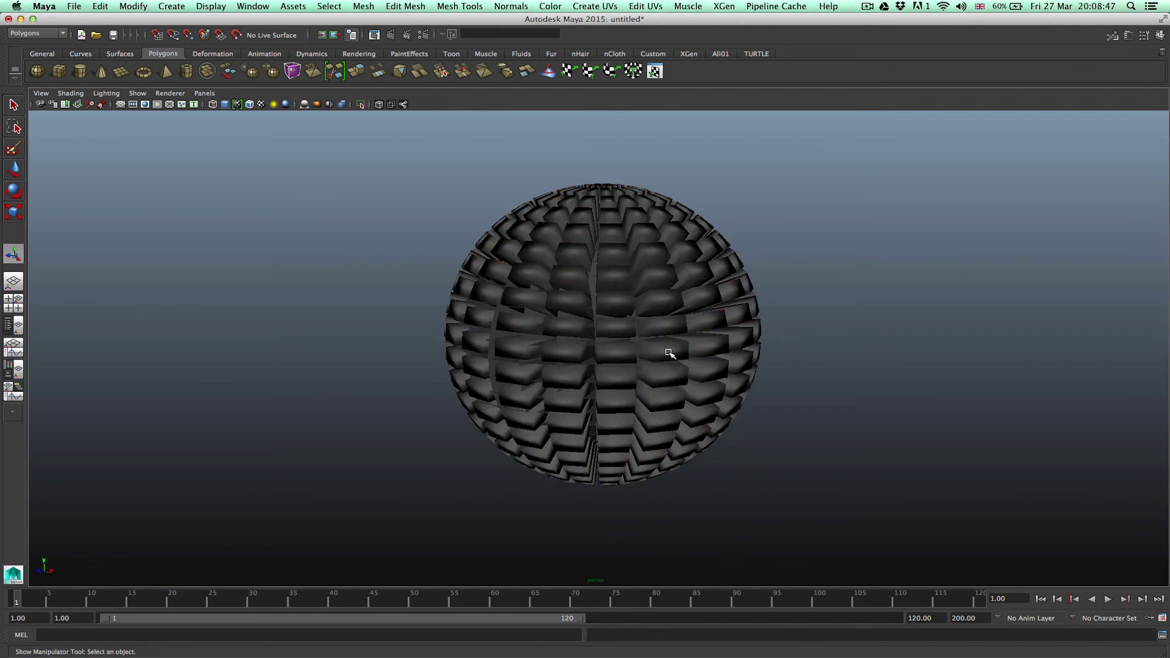